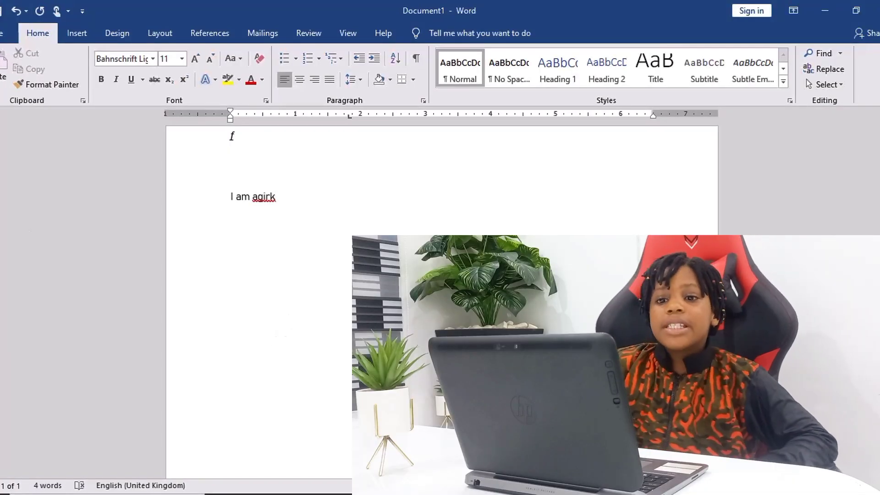
# Step: Create a new blank document (Document2) from File > New
pyautogui.click(5, 34)
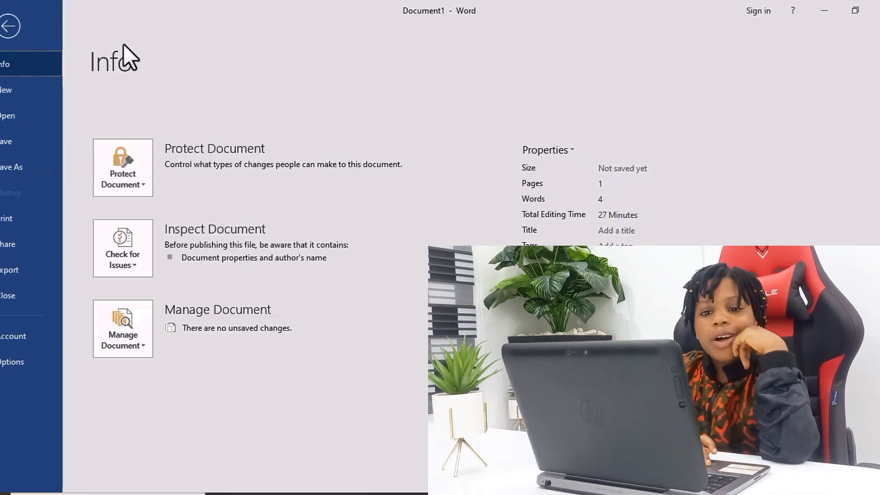
pyautogui.click(20, 88)
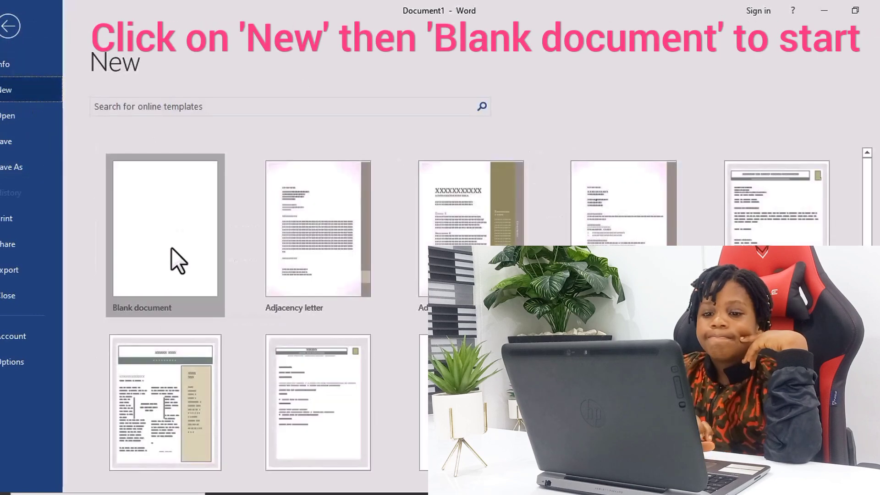
pyautogui.click(172, 248)
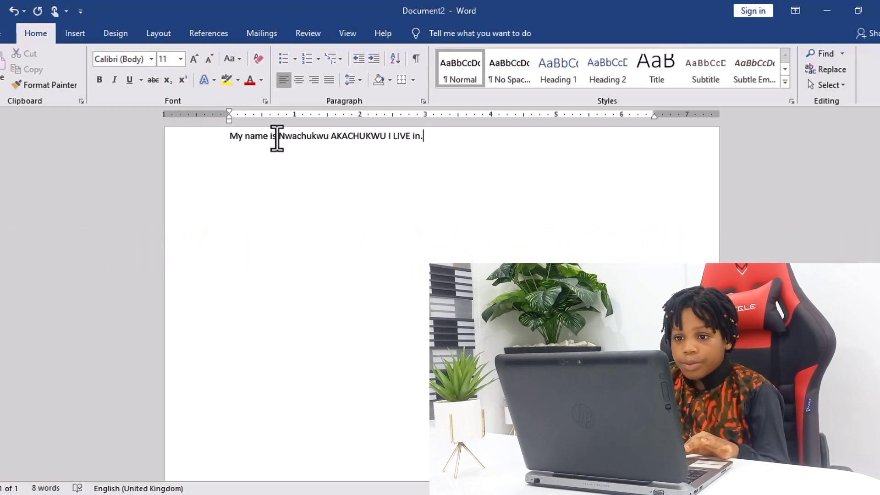
# Step: Select 'is' and the full name after it, and make them bold
pyautogui.moveTo(277, 136); pyautogui.dragTo(383, 129)
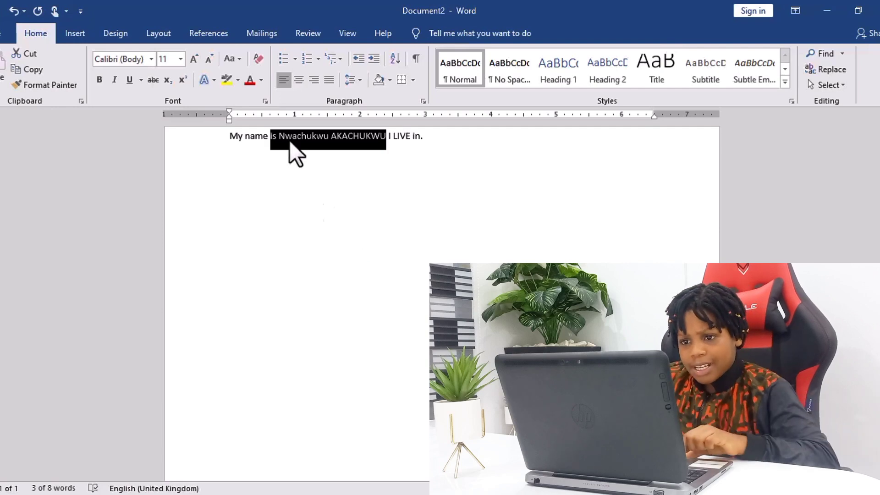
pyautogui.moveTo(277, 143); pyautogui.dragTo(272, 139)
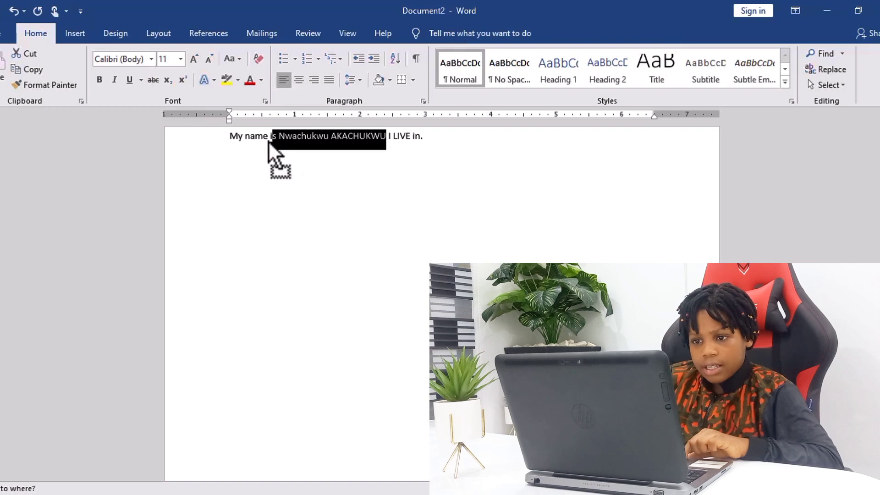
pyautogui.moveTo(271, 139); pyautogui.dragTo(338, 137)
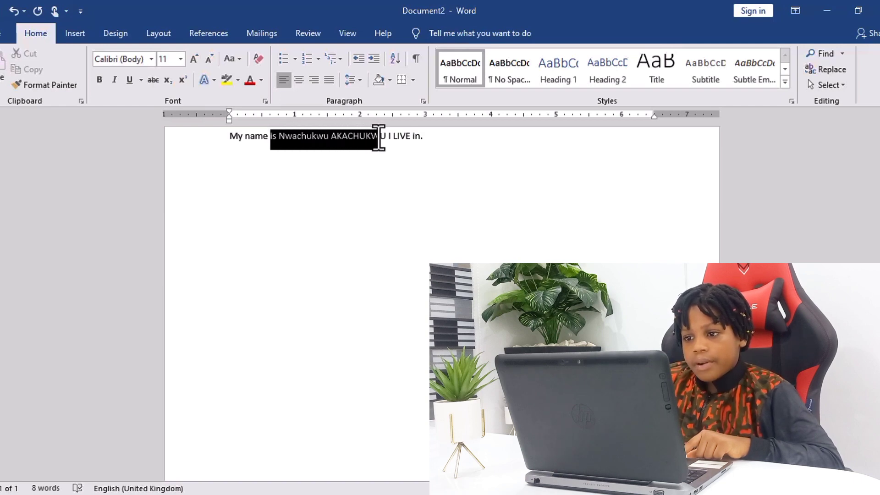
pyautogui.moveTo(378, 138); pyautogui.dragTo(387, 138)
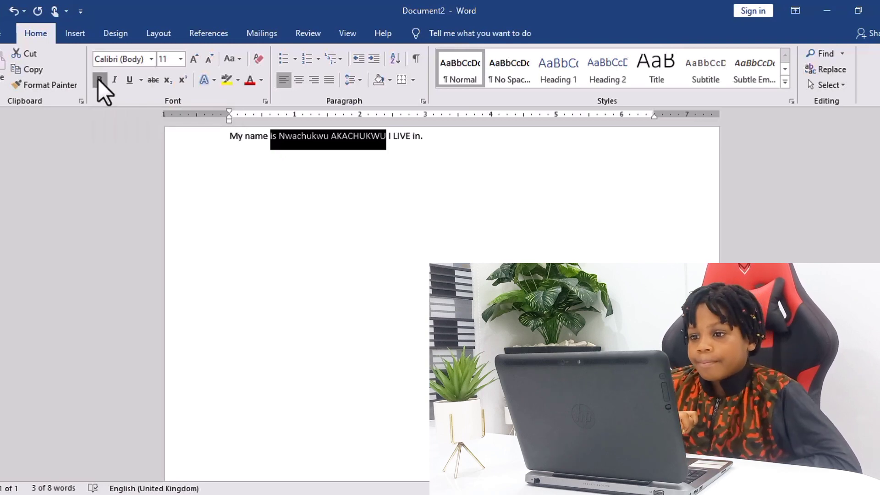
pyautogui.click(99, 79)
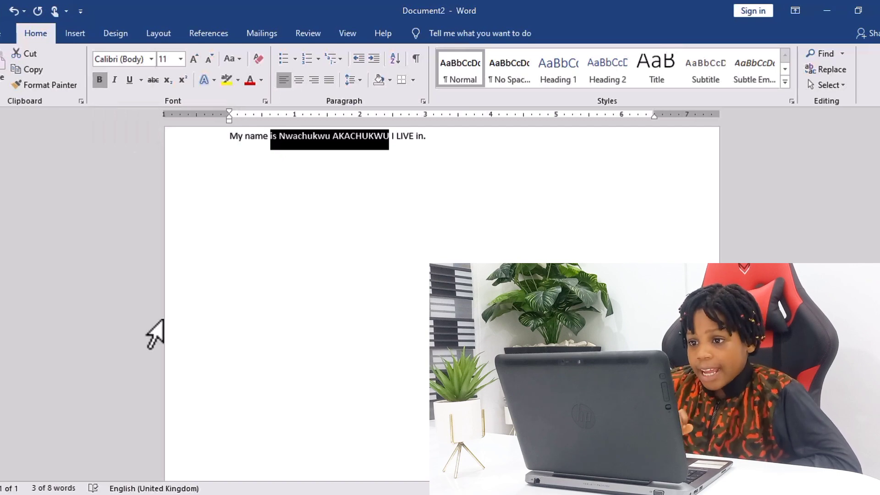
pyautogui.click(155, 333)
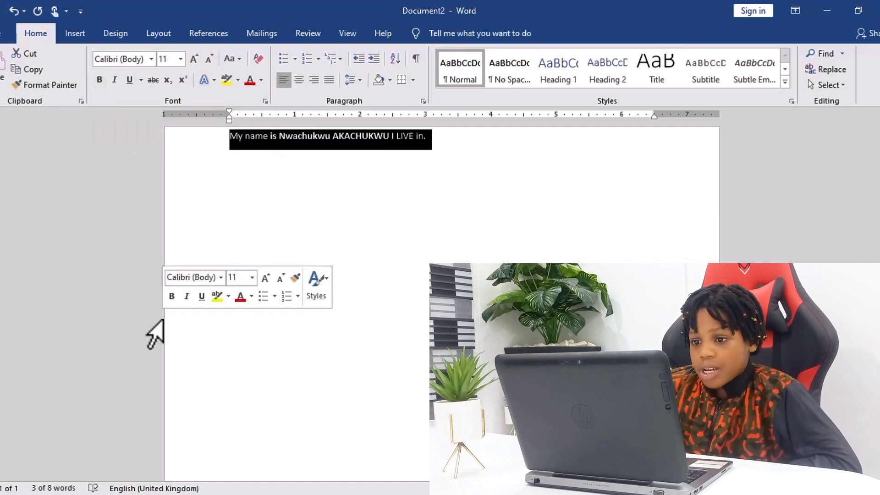
pyautogui.click(310, 209)
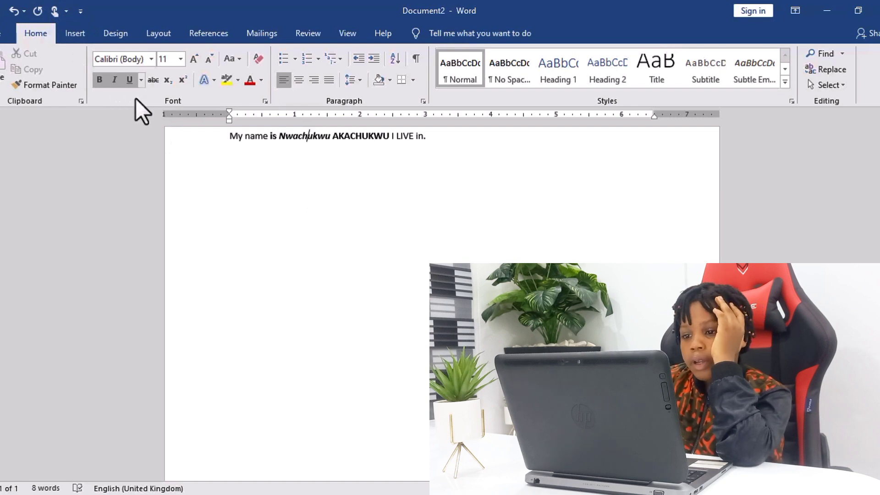
# Step: Select the whole sentence and apply italic to it
pyautogui.click(285, 135)
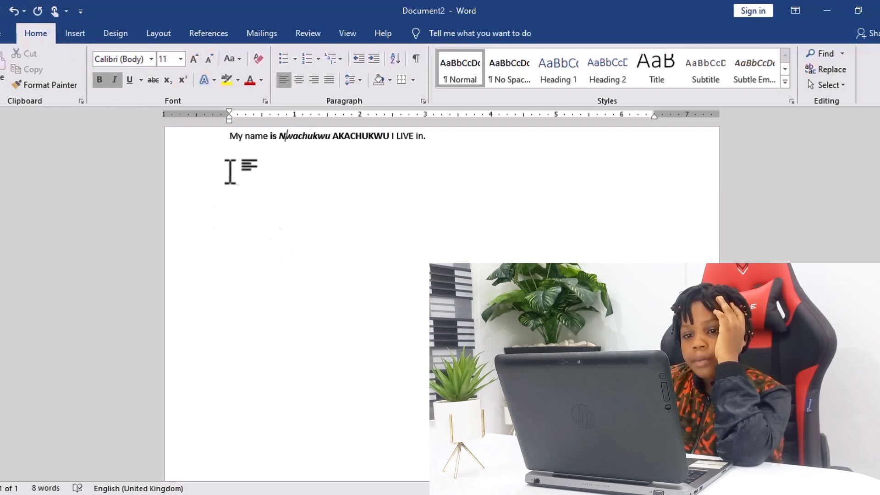
pyautogui.click(201, 135)
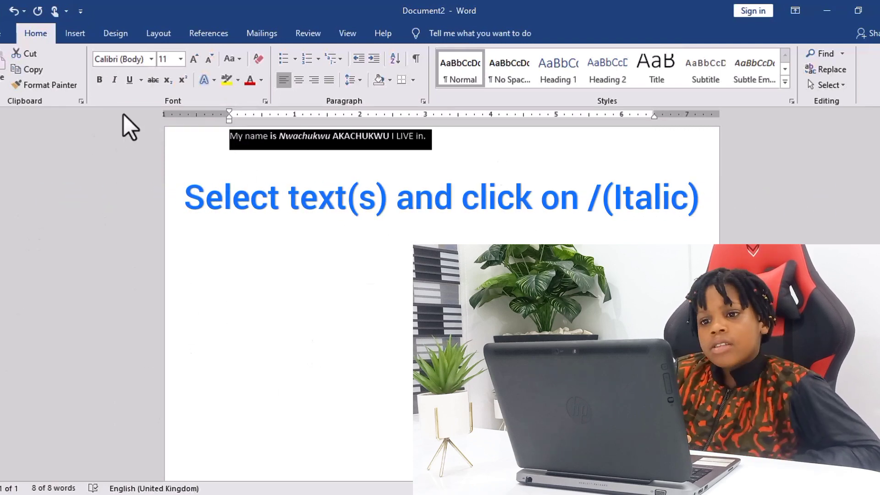
pyautogui.click(114, 77)
pyautogui.click(114, 78)
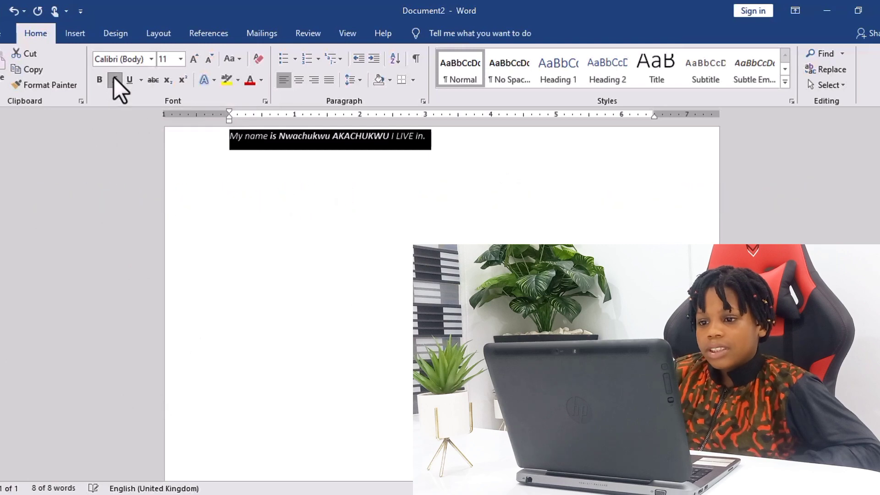
pyautogui.click(271, 265)
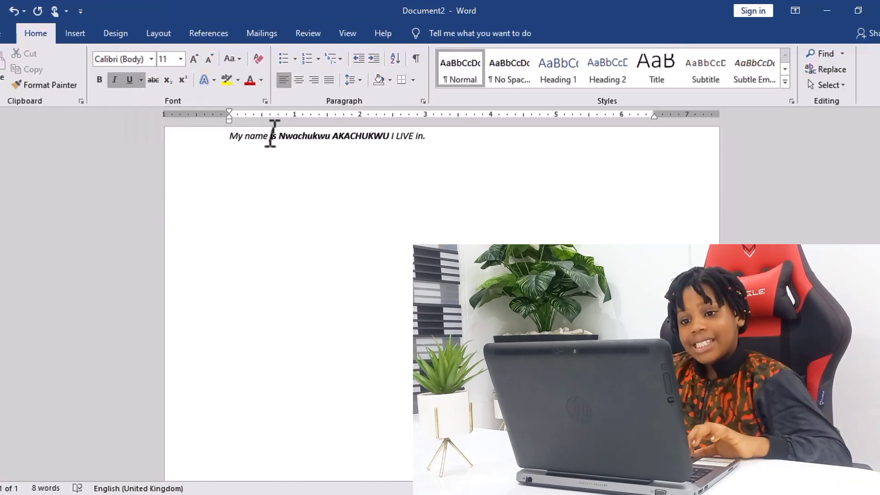
# Step: Underline the entire sentence, then give the first name a dashed underline
pyautogui.moveTo(229, 135); pyautogui.dragTo(433, 136)
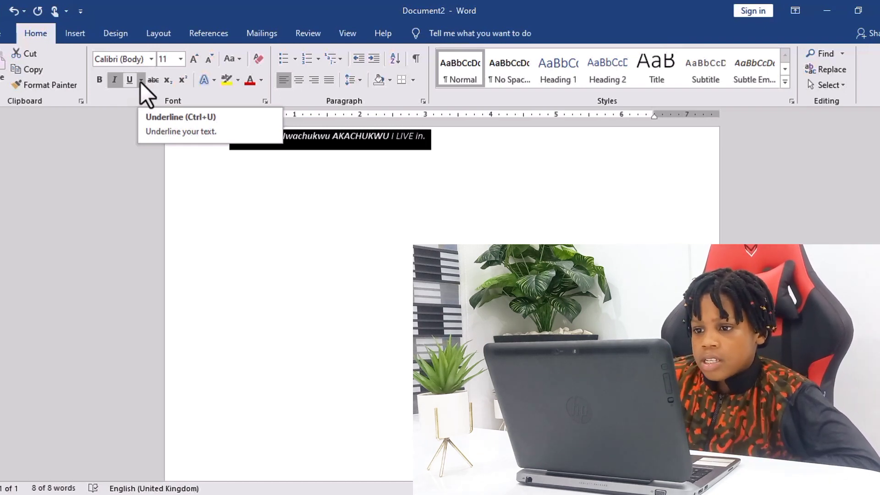
pyautogui.click(131, 84)
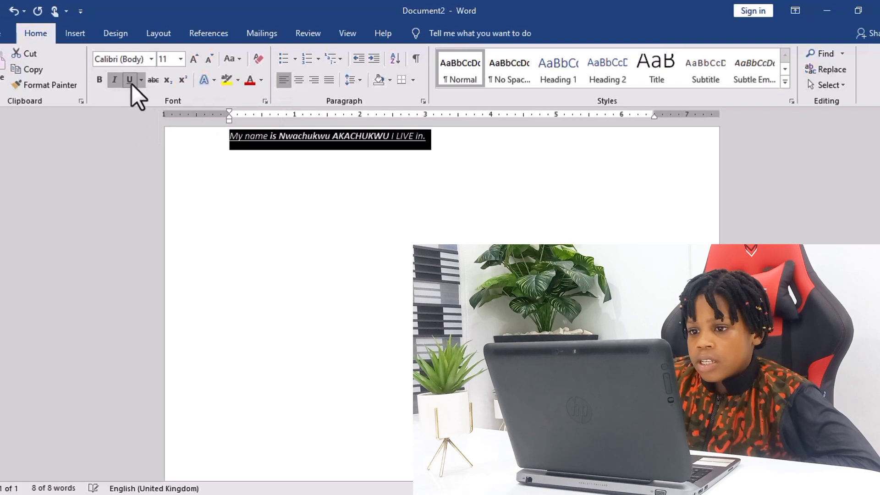
pyautogui.click(296, 232)
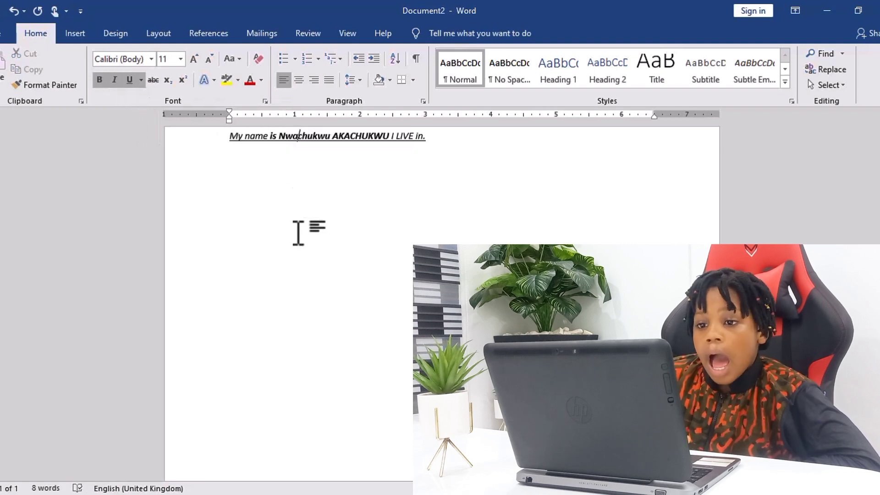
pyautogui.click(140, 81)
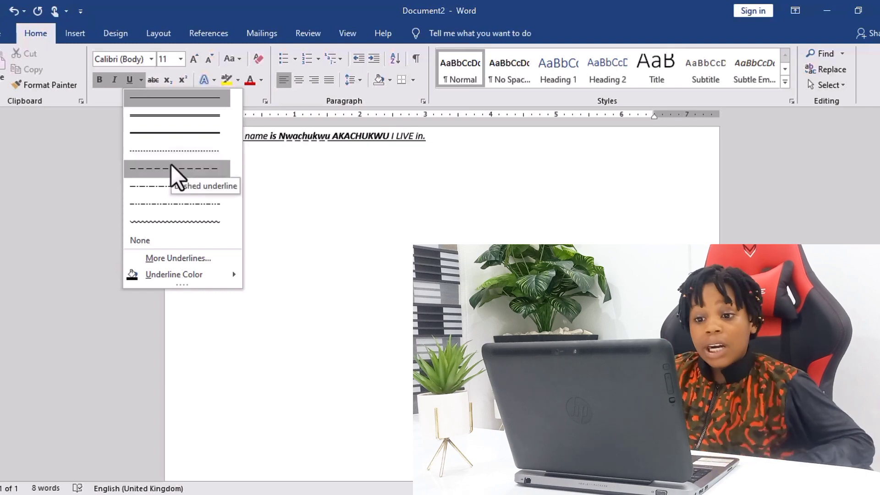
pyautogui.click(171, 166)
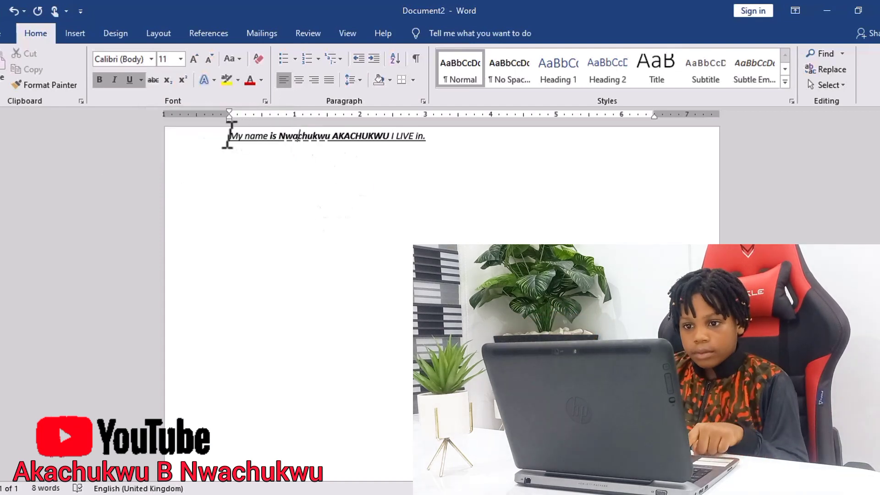
# Step: Apply strikethrough to the whole sentence and make the word 'is' subscript
pyautogui.moveTo(228, 136); pyautogui.dragTo(431, 138)
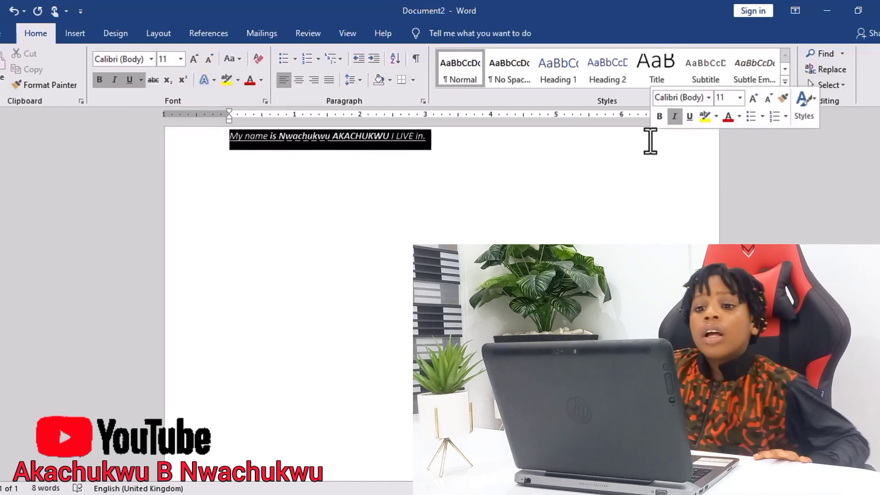
pyautogui.click(147, 88)
pyautogui.click(276, 171)
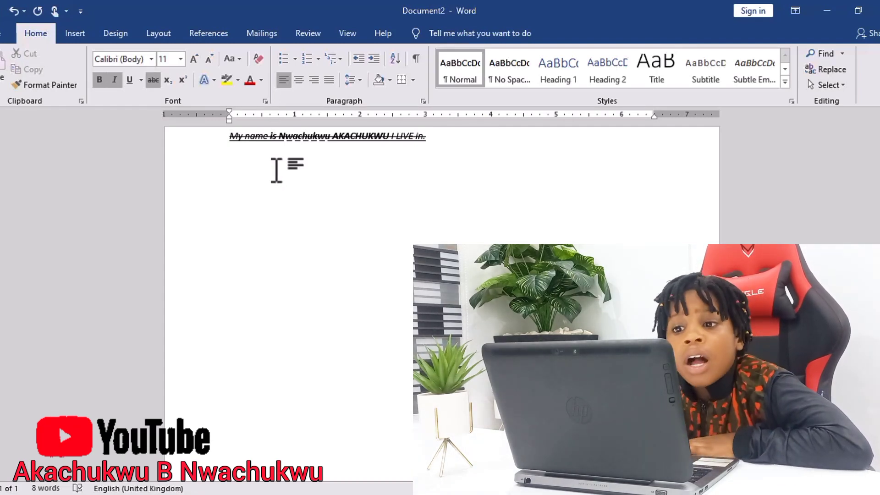
pyautogui.click(164, 85)
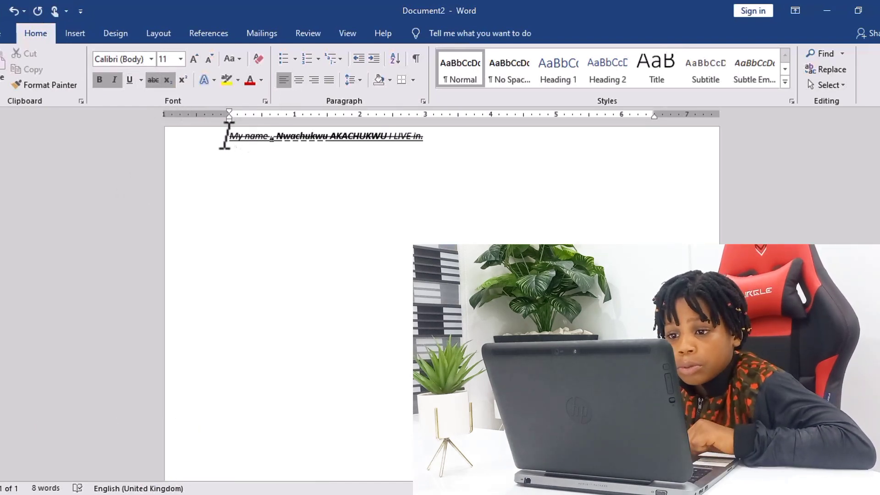
pyautogui.moveTo(229, 136); pyautogui.dragTo(474, 133)
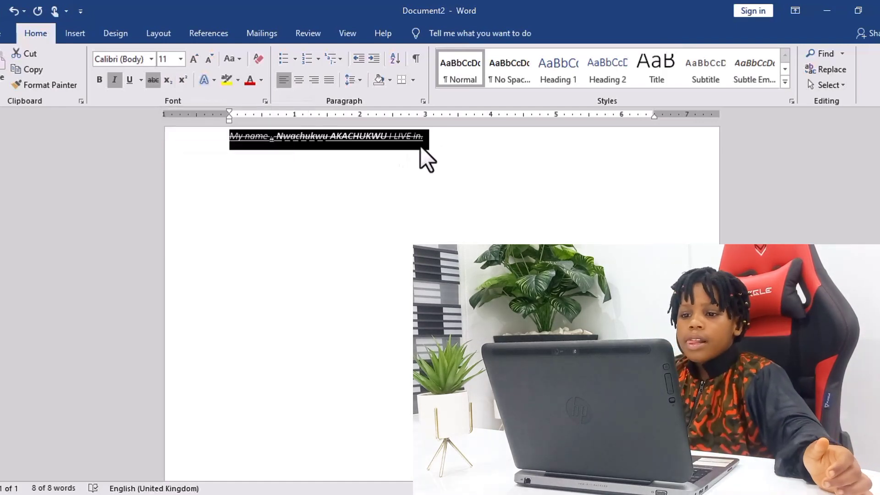
# Step: Select 'LIVE in.' at the end of the sentence and make it subscript
pyautogui.click(409, 149)
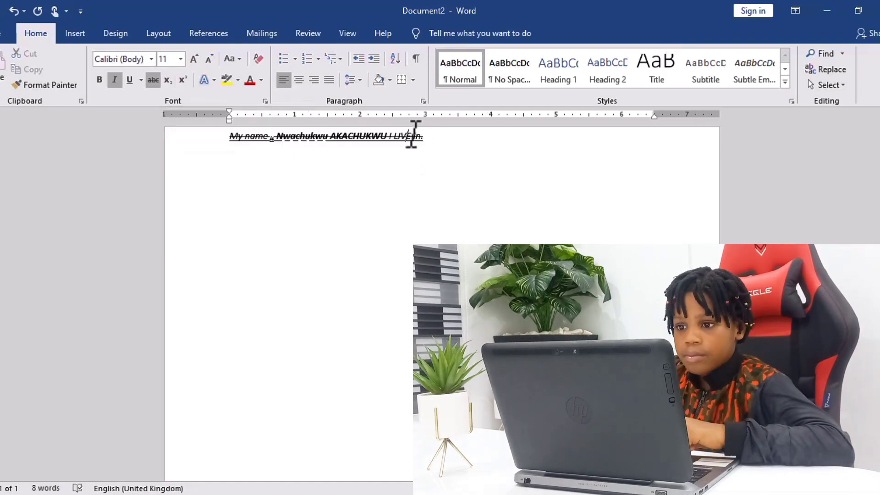
pyautogui.moveTo(426, 136); pyautogui.dragTo(427, 133)
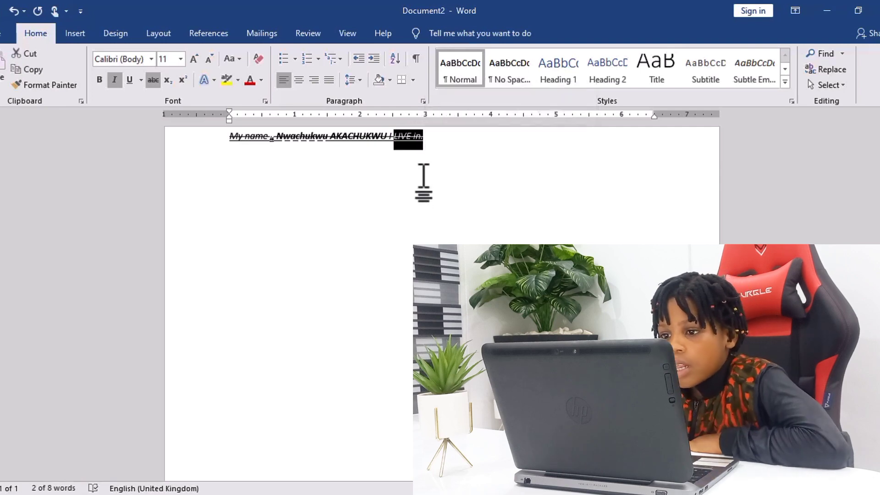
pyautogui.click(439, 139)
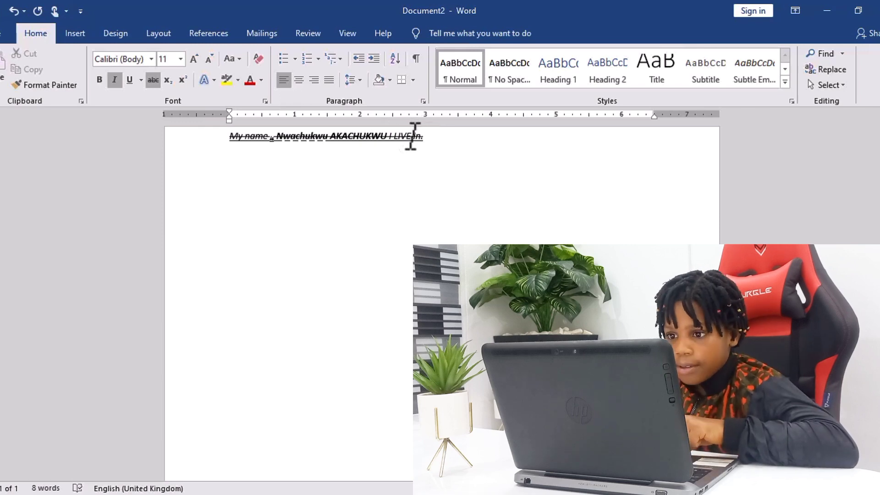
pyautogui.moveTo(394, 135); pyautogui.dragTo(422, 135)
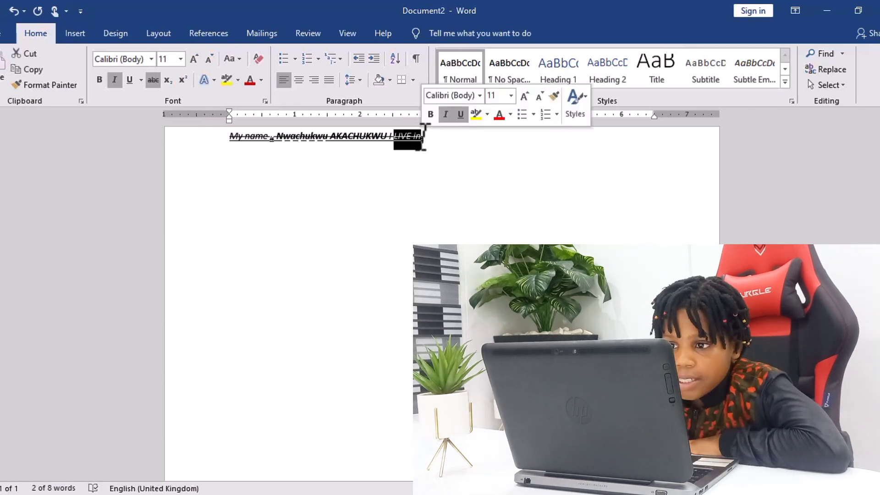
pyautogui.click(169, 81)
pyautogui.click(203, 217)
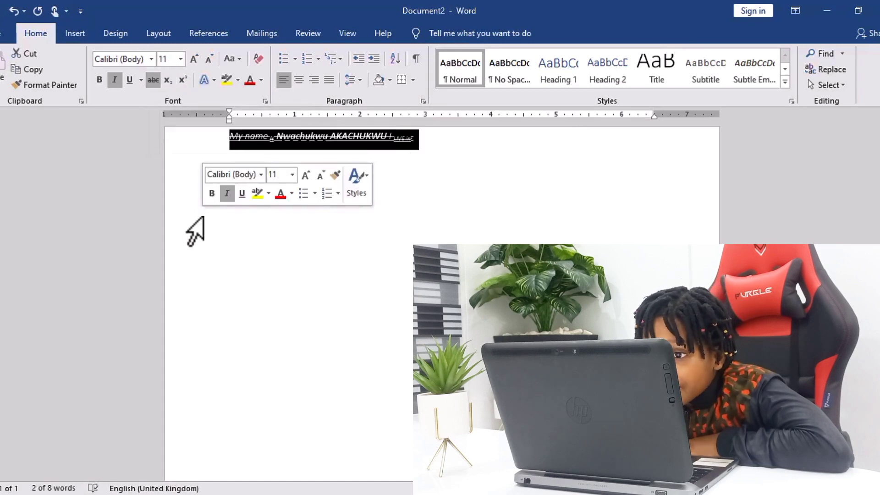
pyautogui.click(290, 255)
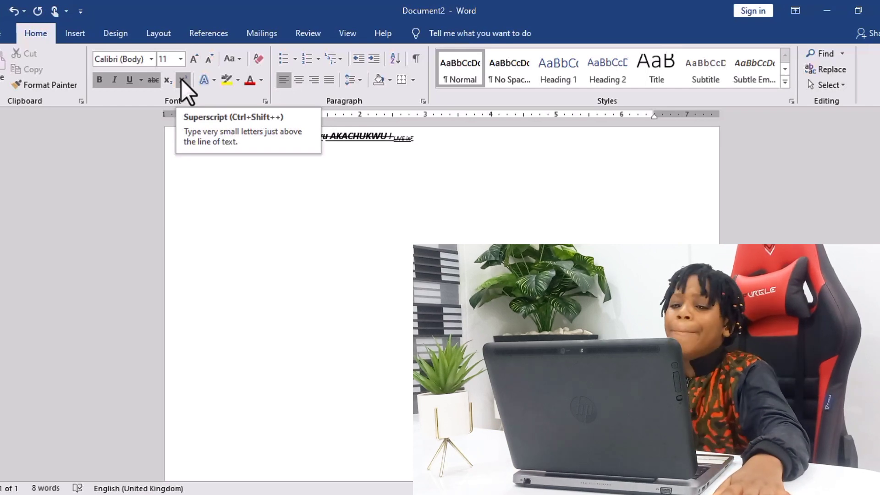
# Step: Make the capitalised surname and the closing 'I LIVE in' superscript
pyautogui.click(285, 188)
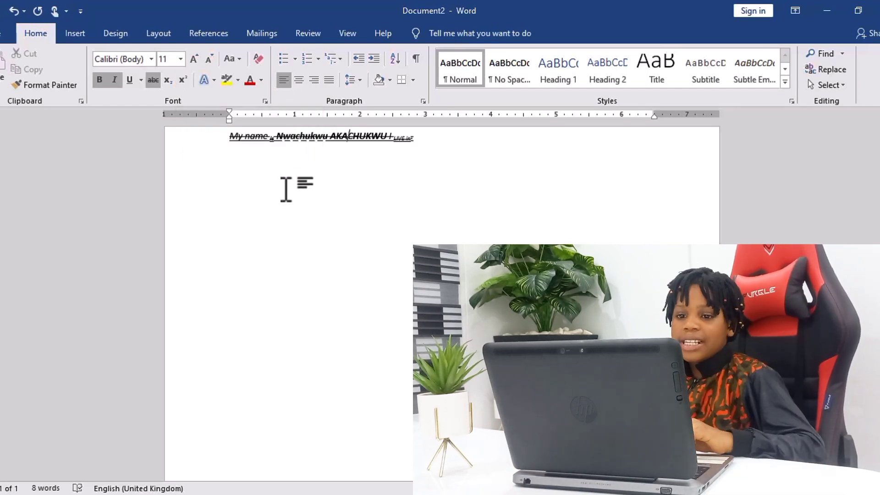
pyautogui.moveTo(228, 136); pyautogui.dragTo(418, 137)
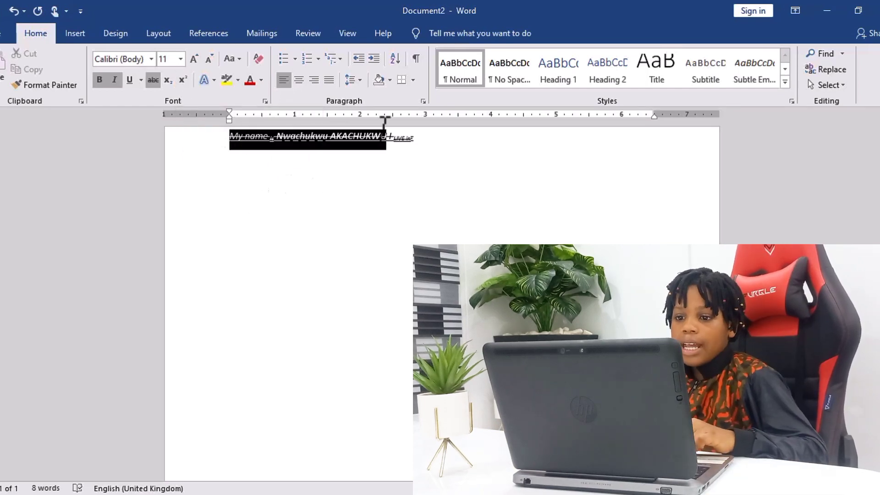
pyautogui.click(408, 196)
pyautogui.moveTo(330, 137)
pyautogui.mouseDown()
pyautogui.moveTo(404, 123)
pyautogui.moveTo(417, 137)
pyautogui.mouseUp()
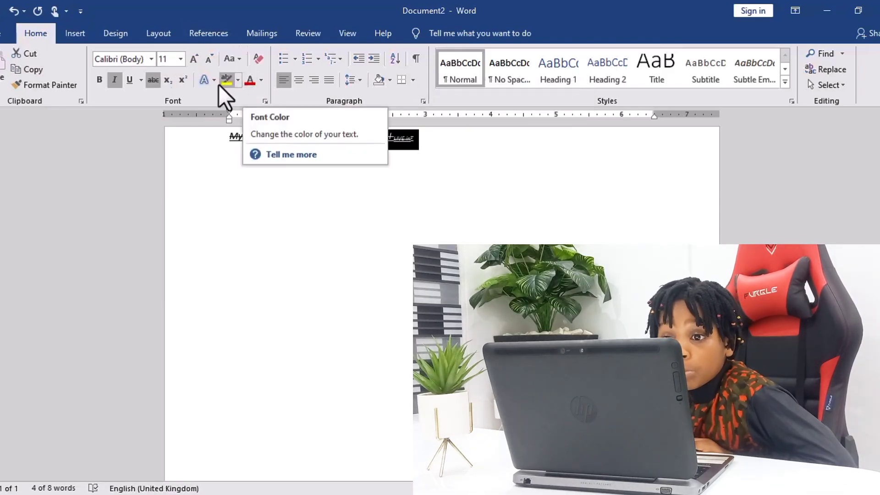
pyautogui.click(183, 80)
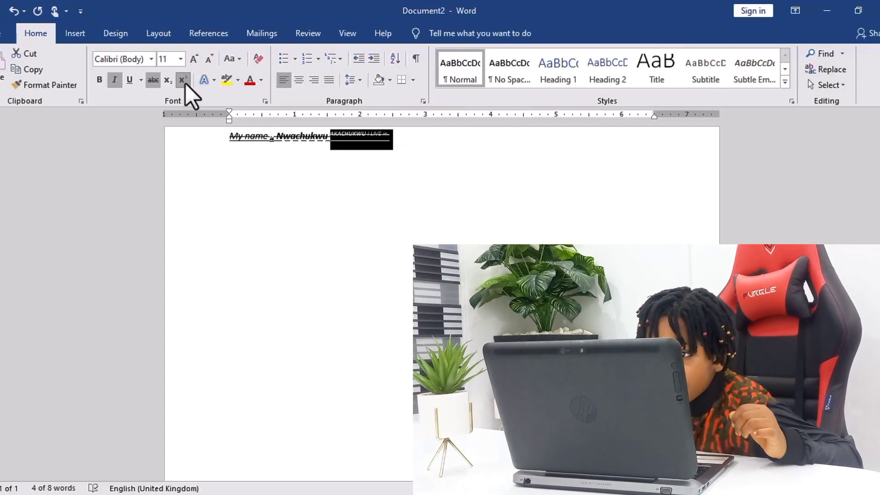
pyautogui.click(484, 194)
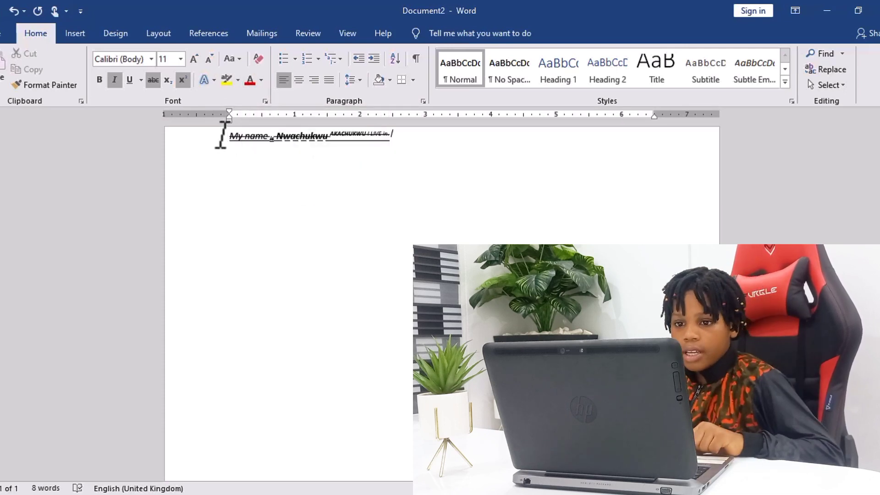
# Step: Select the whole sentence and bring up the Font Color palette
pyautogui.moveTo(230, 134); pyautogui.dragTo(403, 149)
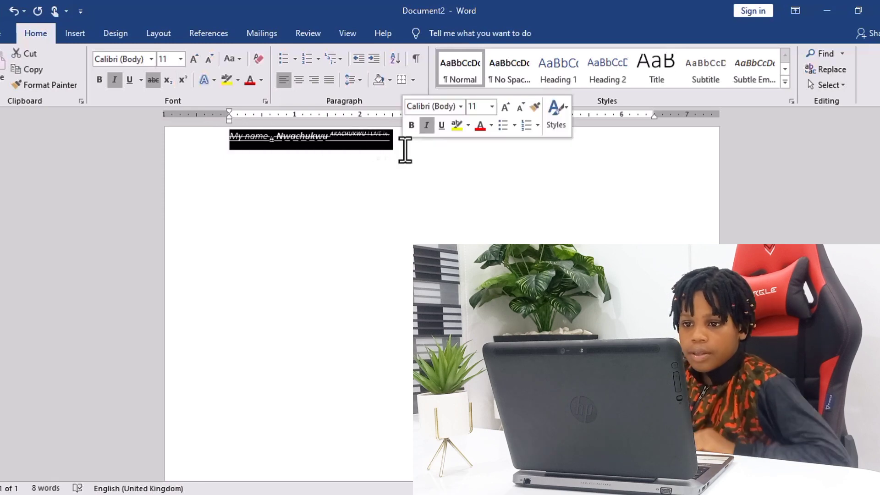
pyautogui.click(261, 80)
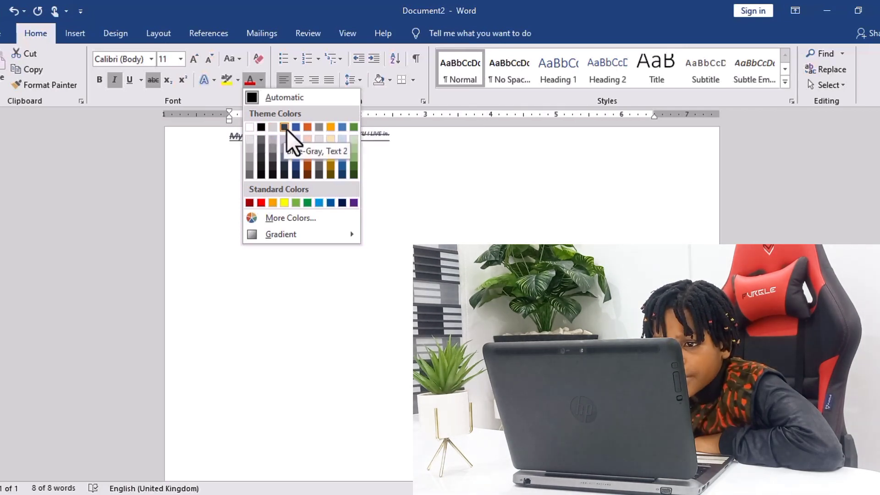
# Step: Colour the sentence orange and the first name a custom purple (RGB 167, 87, 199)
pyautogui.click(308, 133)
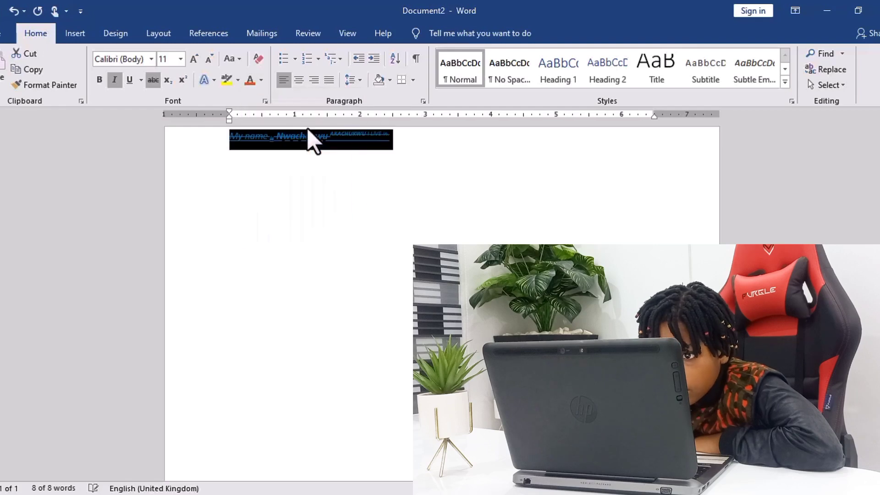
pyautogui.click(295, 166)
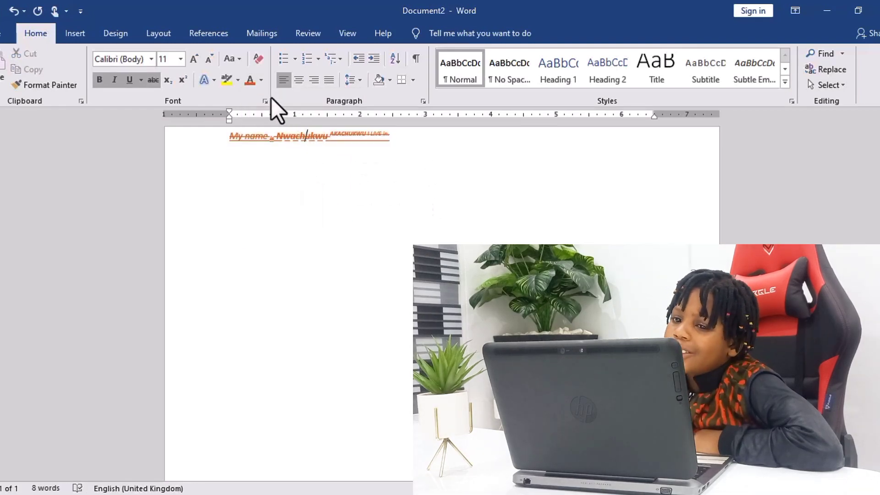
pyautogui.click(262, 80)
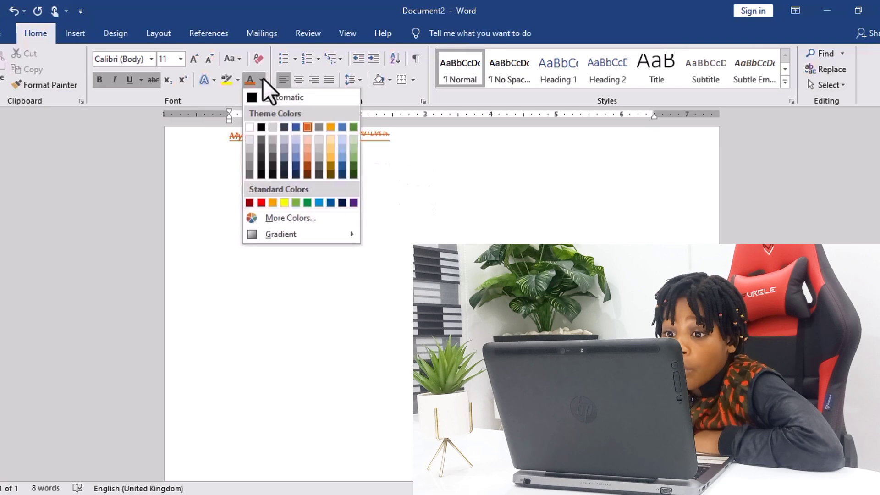
pyautogui.click(256, 215)
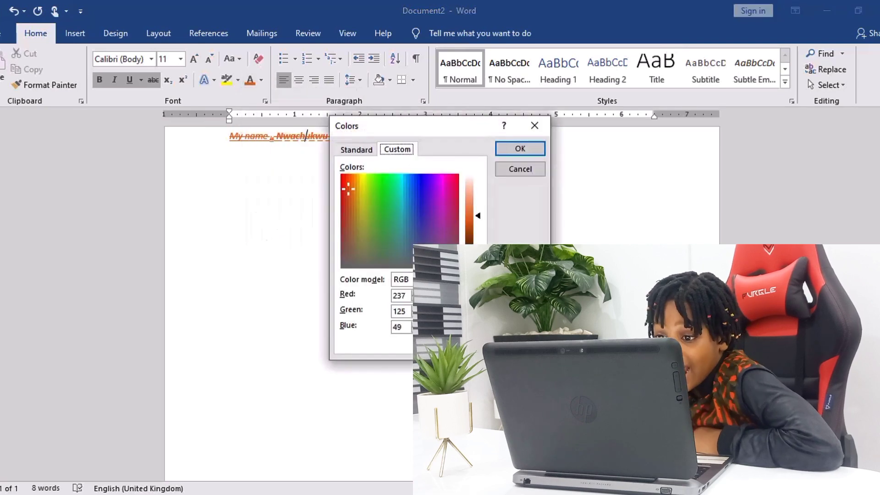
pyautogui.click(384, 205)
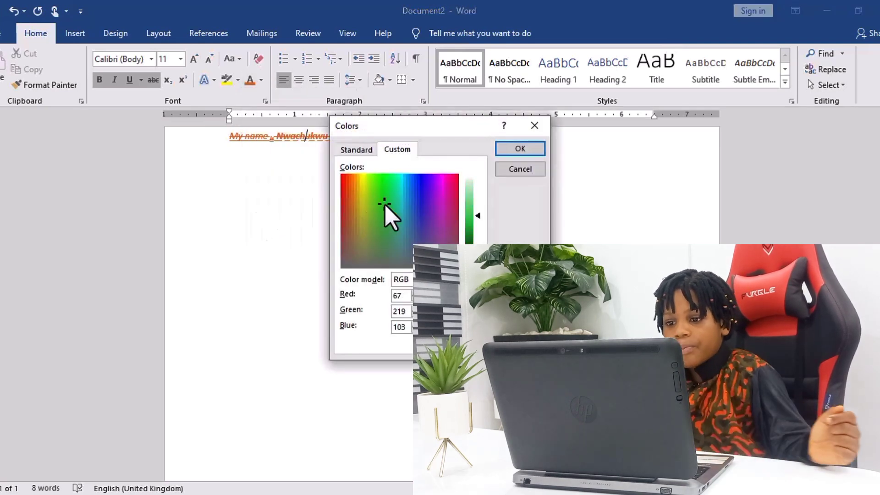
pyautogui.click(444, 205)
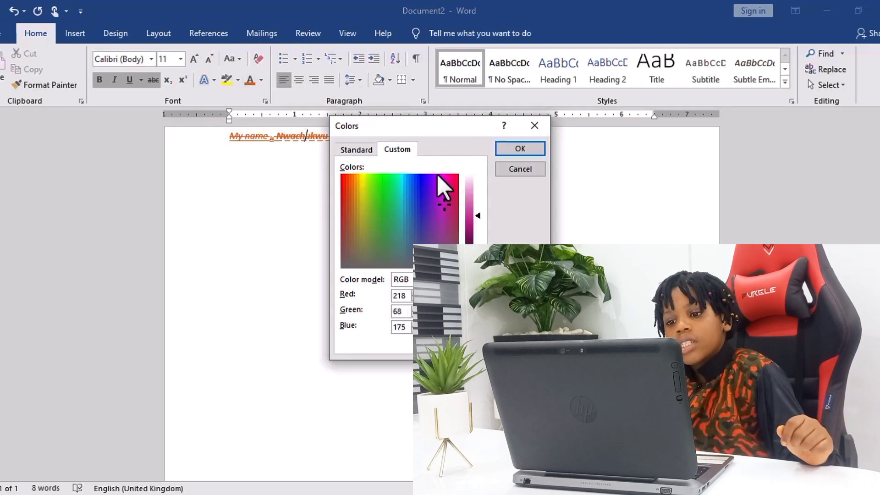
pyautogui.click(438, 183)
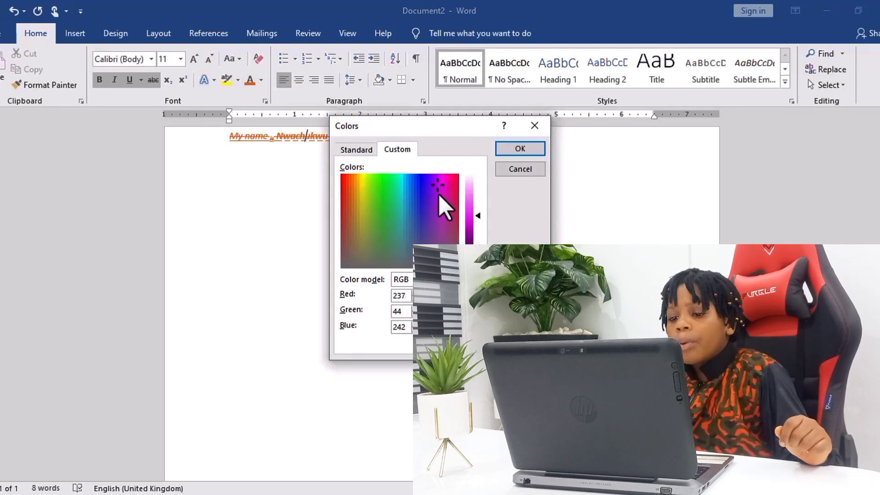
pyautogui.click(439, 193)
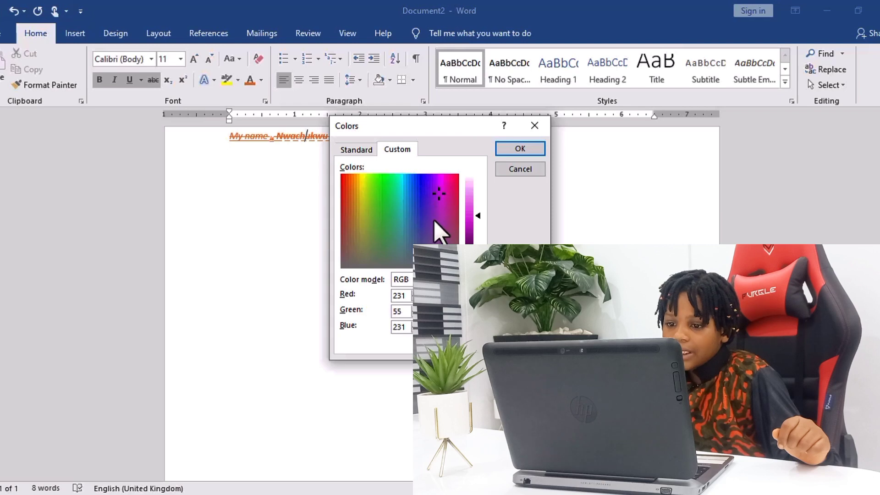
pyautogui.click(433, 220)
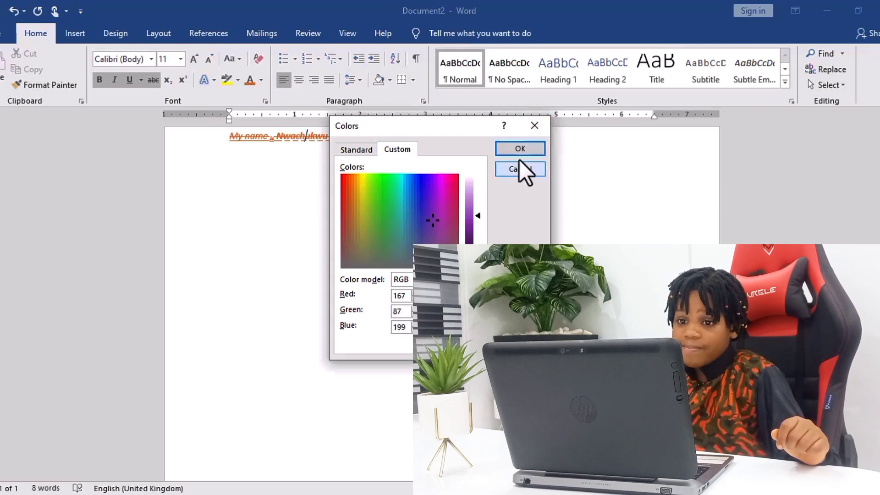
pyautogui.click(522, 148)
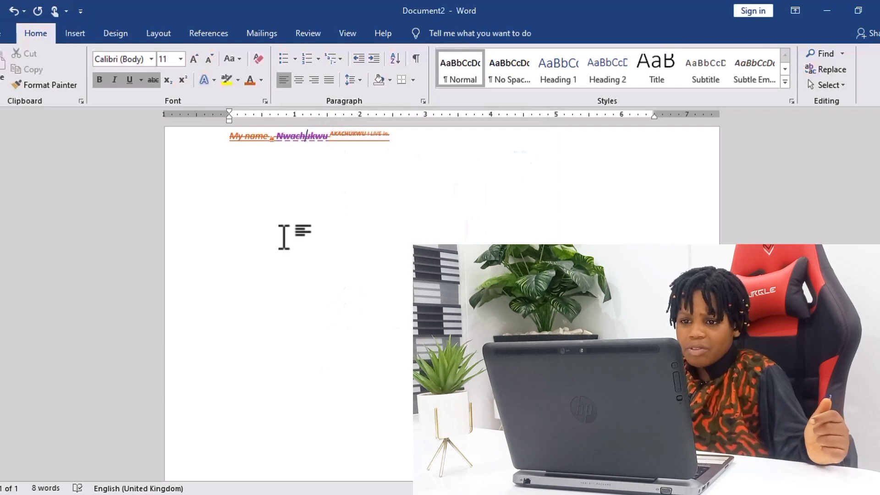
# Step: Choose Book Antiqua from the font list at the start of the line
pyautogui.press('Home')
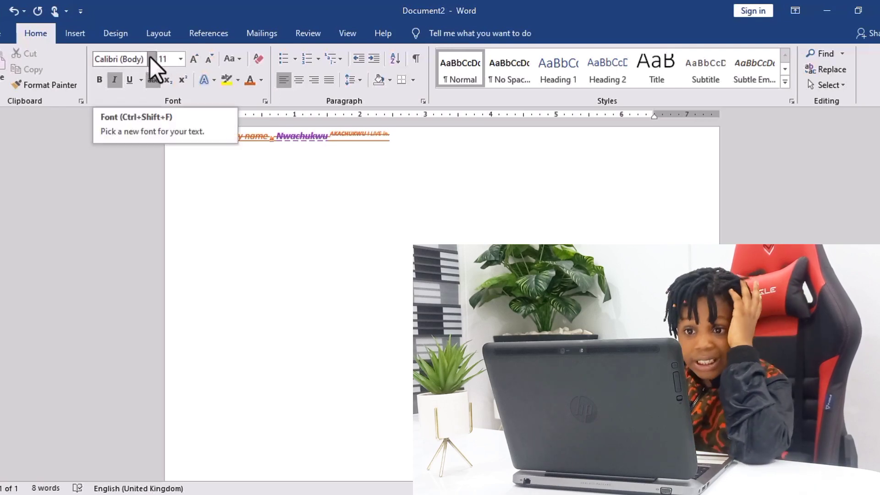
pyautogui.click(151, 59)
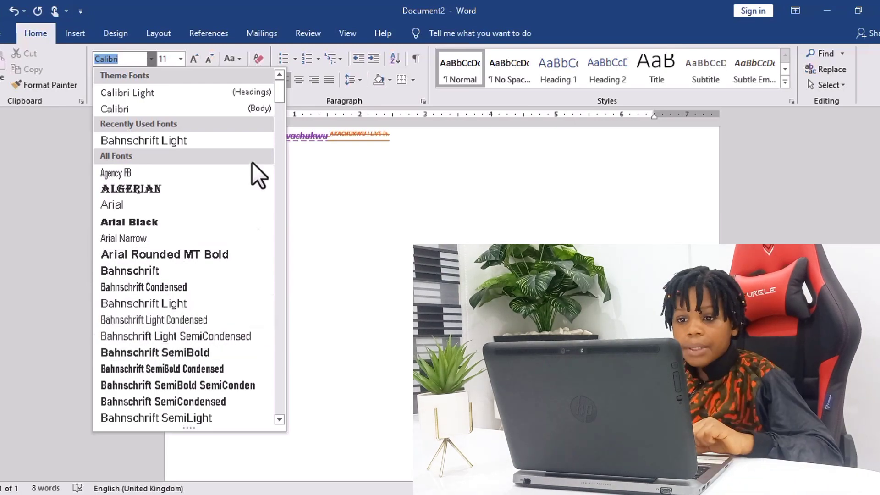
pyautogui.moveTo(280, 96); pyautogui.dragTo(282, 128)
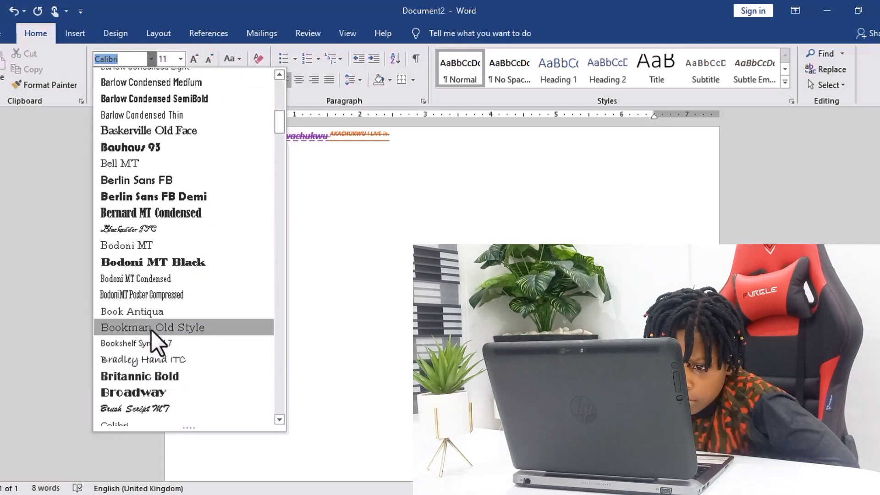
pyautogui.click(156, 314)
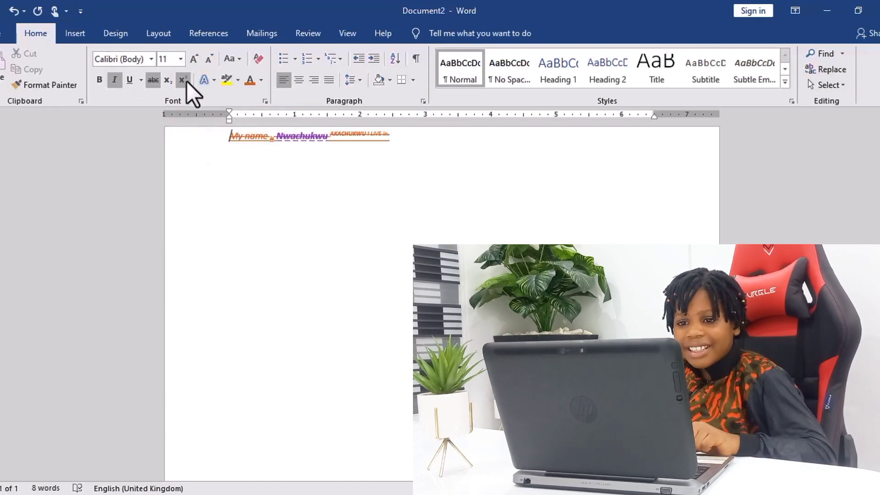
# Step: Select all the text and apply Book Antiqua to the entire sentence
pyautogui.hotkey('ctrl', 'a')
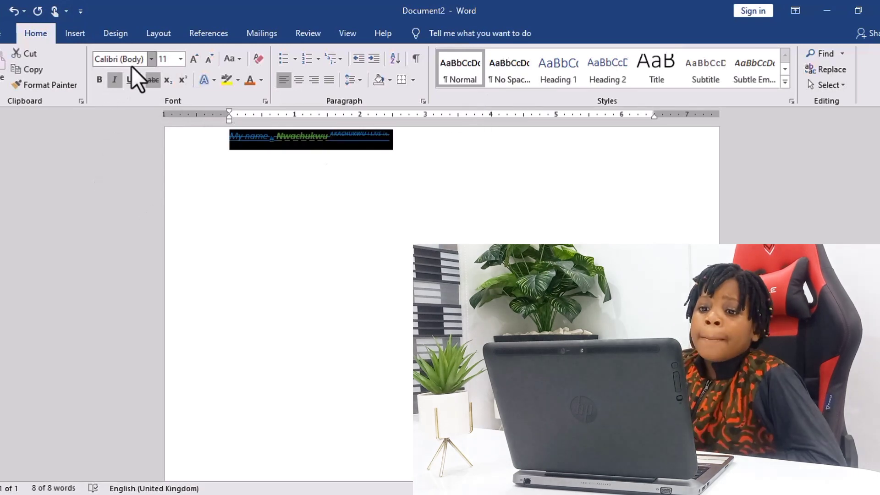
pyautogui.click(150, 58)
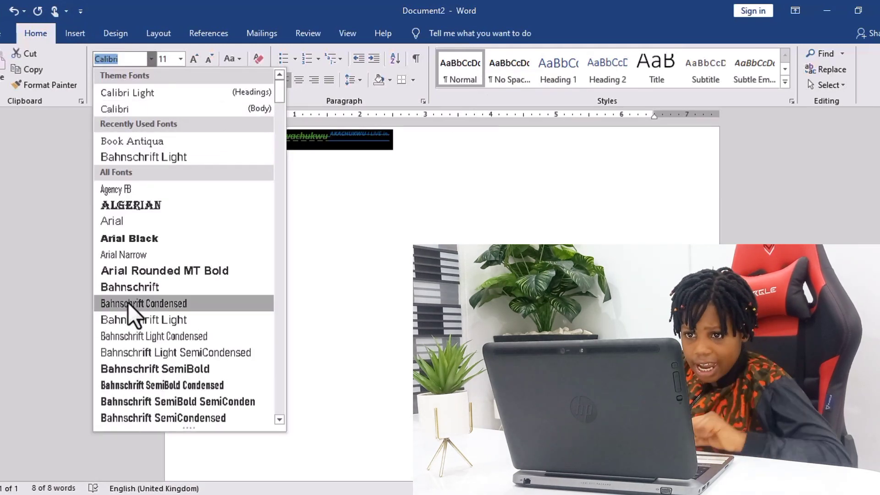
pyautogui.moveTo(280, 91); pyautogui.dragTo(279, 124)
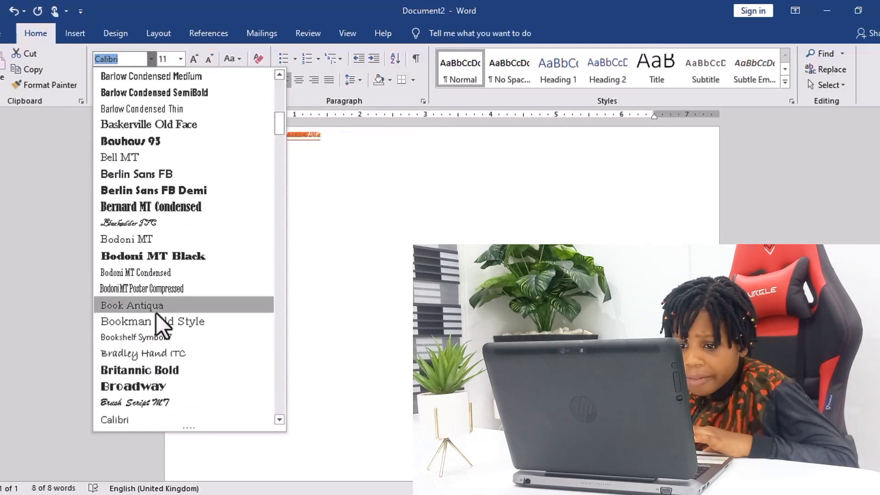
pyautogui.click(155, 304)
pyautogui.click(283, 298)
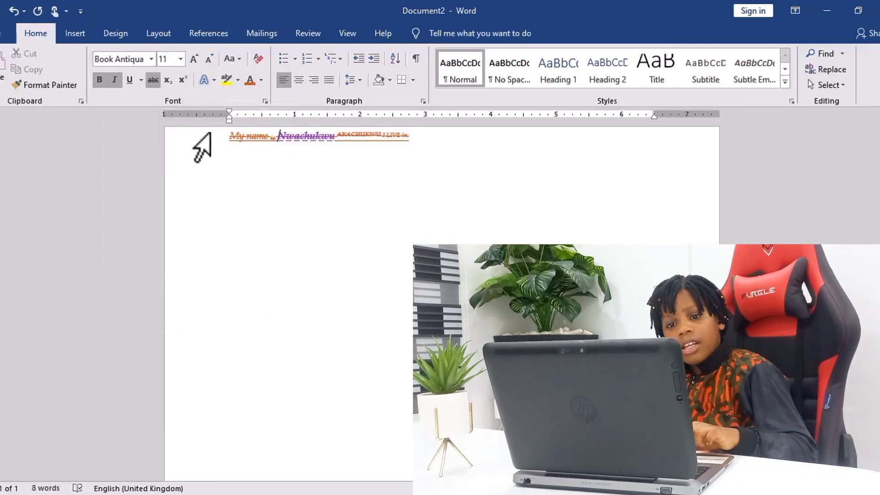
pyautogui.moveTo(229, 136); pyautogui.dragTo(485, 168)
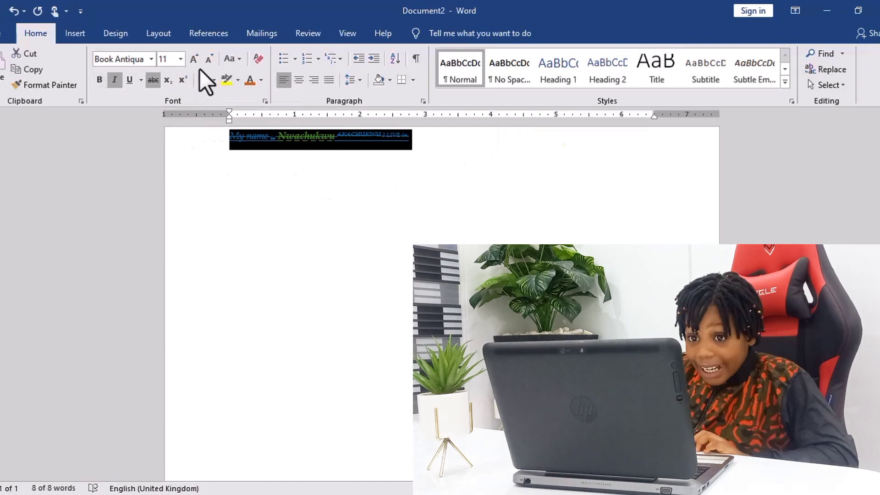
# Step: Set the selected sentence's font size to 72 pt from the Font Size list
pyautogui.click(179, 59)
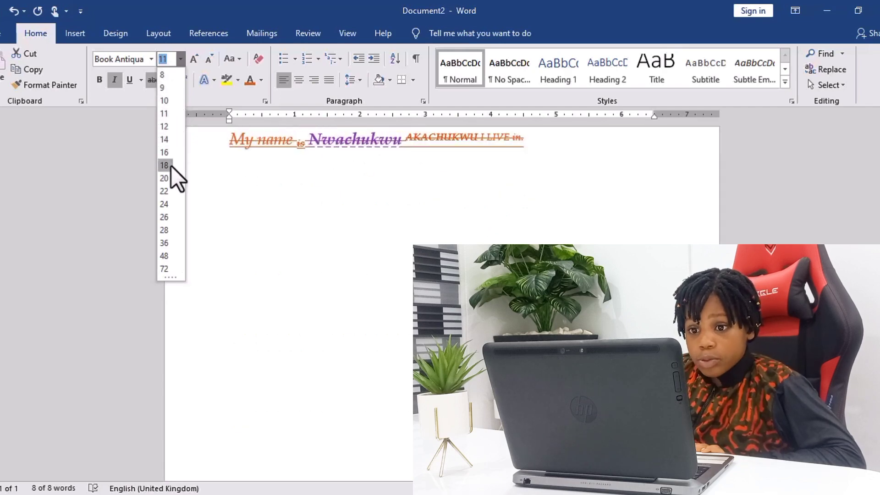
pyautogui.click(164, 268)
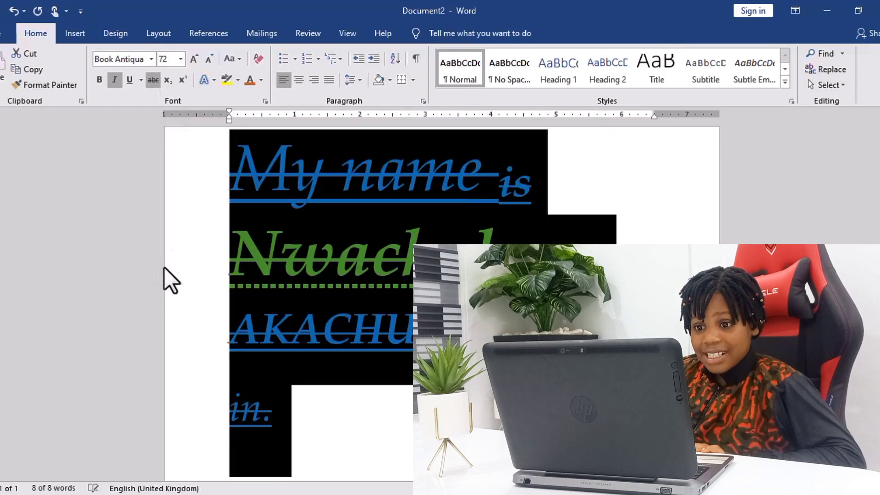
pyautogui.click(223, 309)
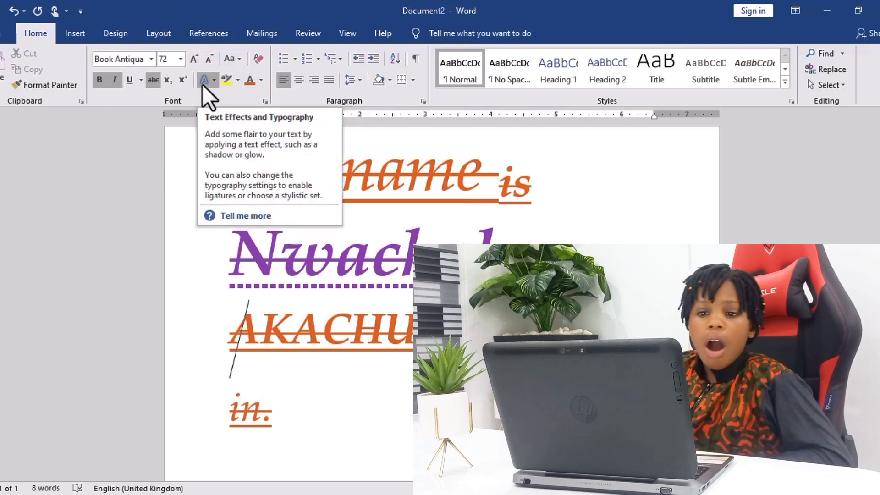
pyautogui.click(46, 85)
pyautogui.press('Escape')
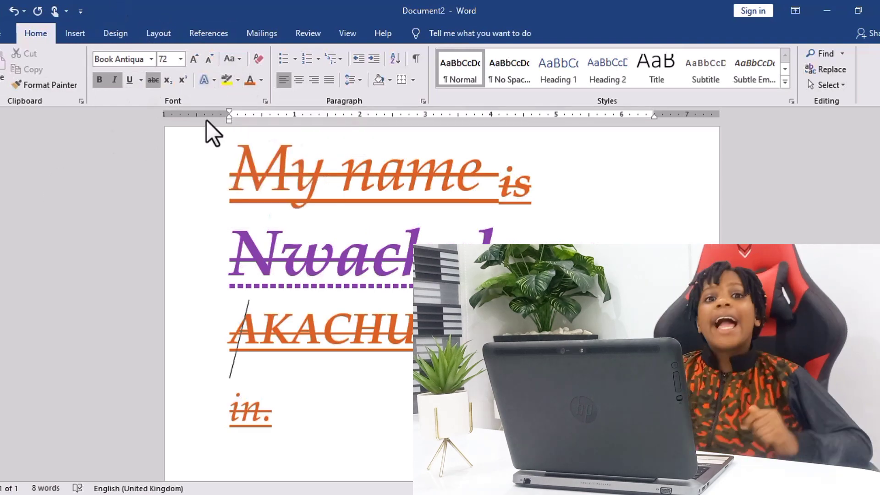